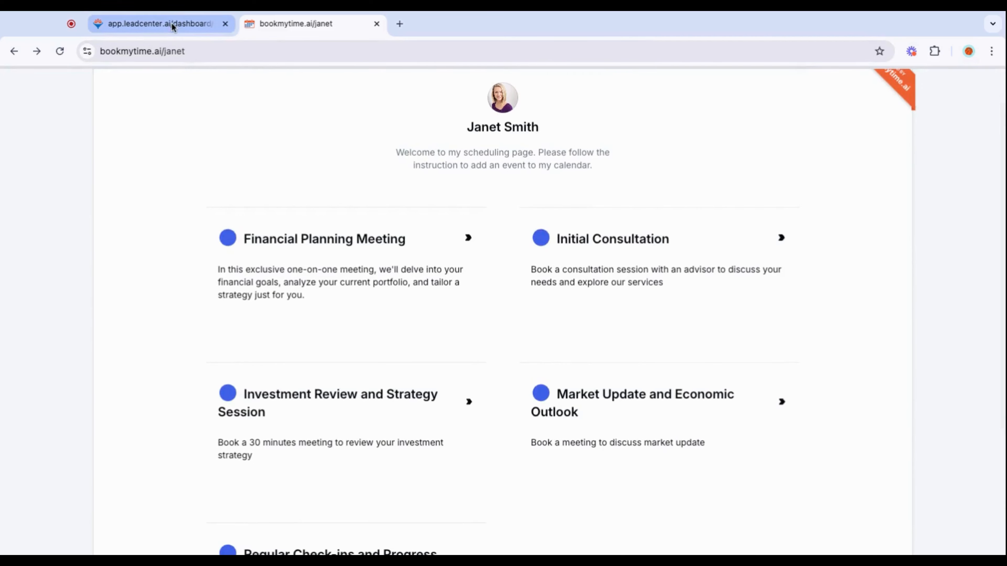
Switch to the LeadCenter dashboard and open the public calendar links in the calendar settings.
click(171, 23)
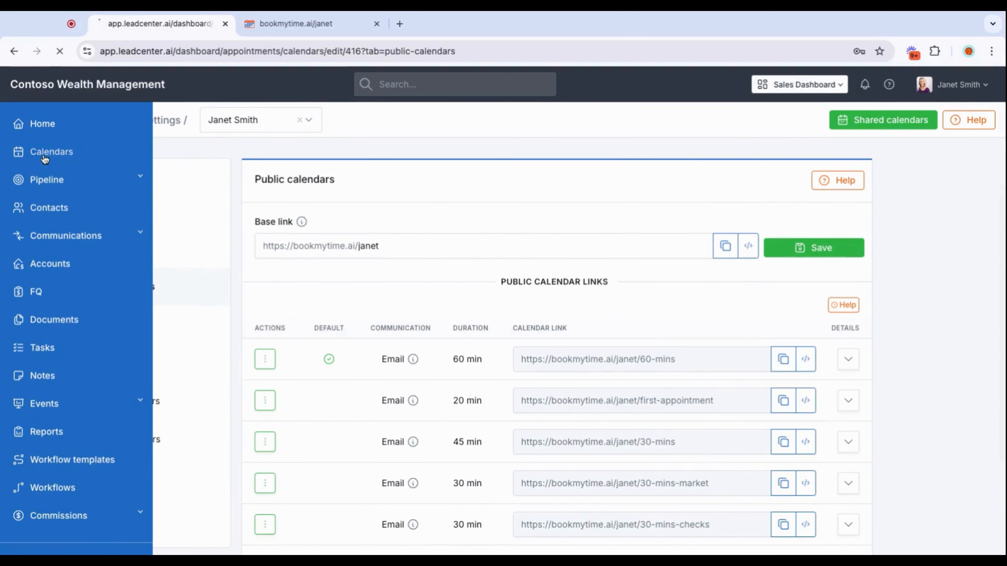
click(39, 154)
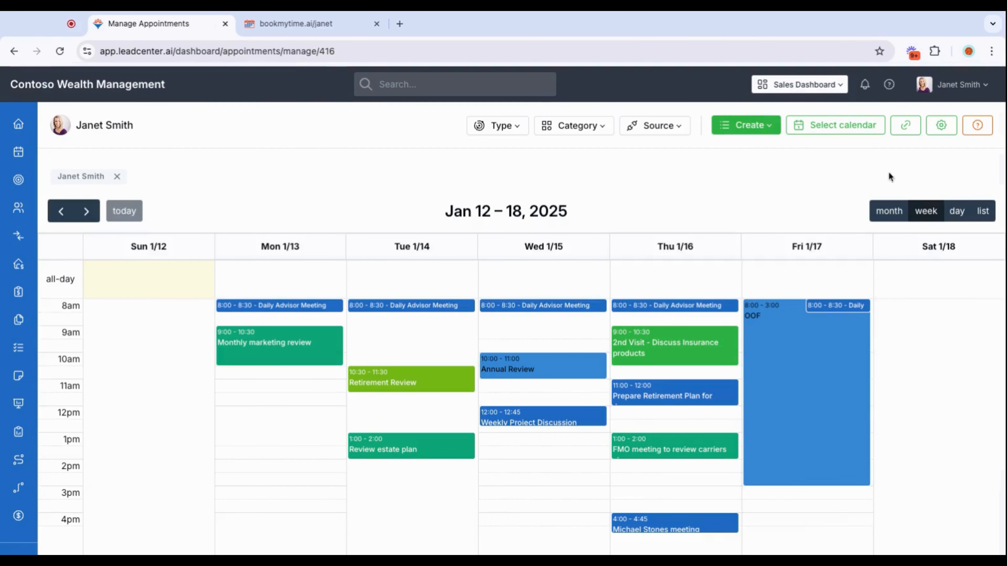
click(942, 126)
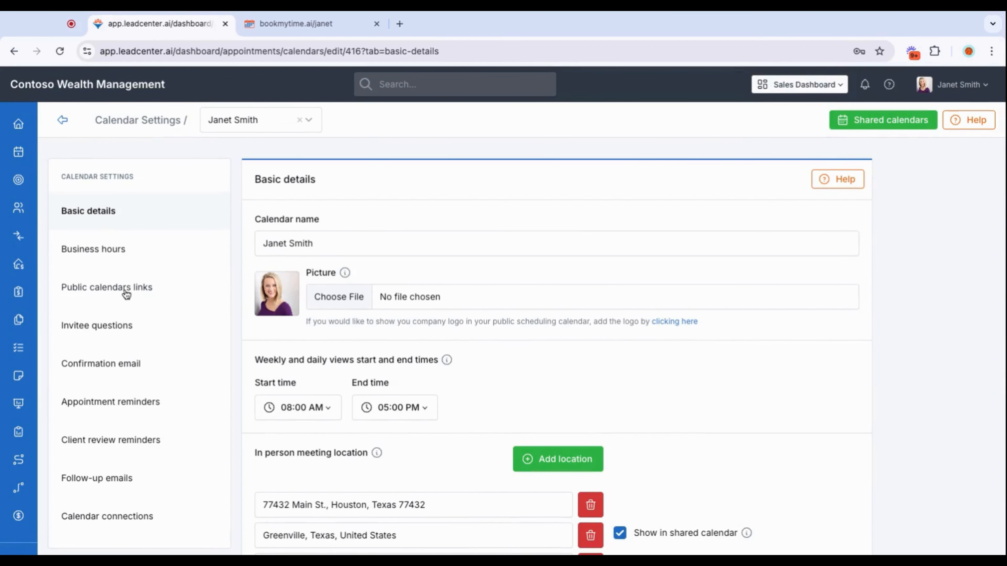
click(126, 292)
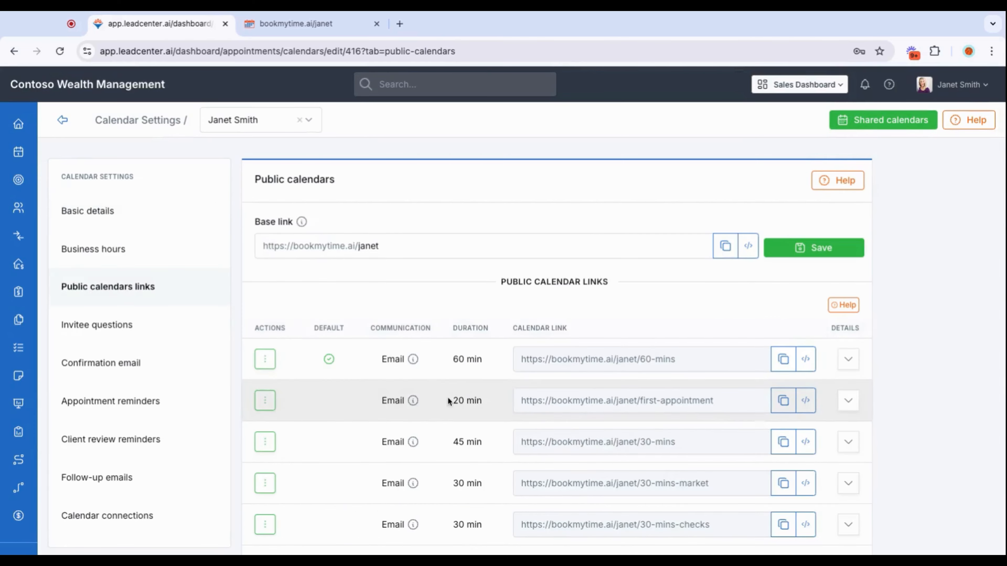
Review the details and available actions of the default 60-minute public calendar link.
scroll(472, 278, down, 3)
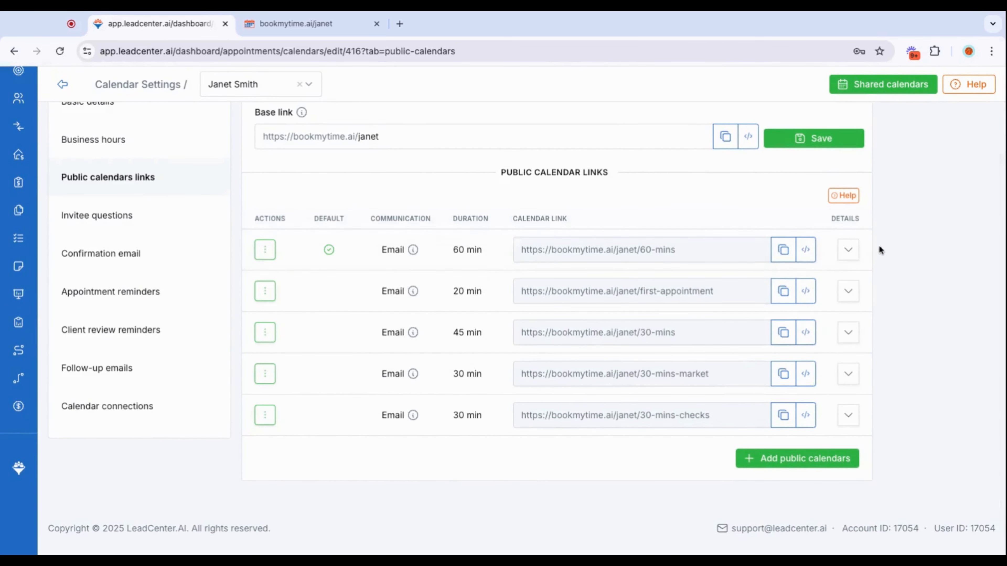
click(848, 252)
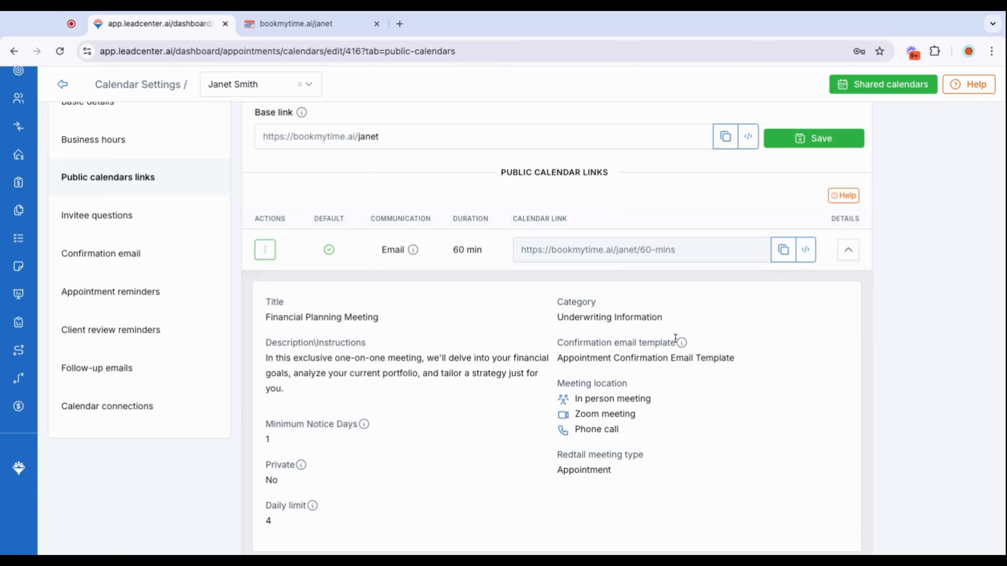
click(846, 255)
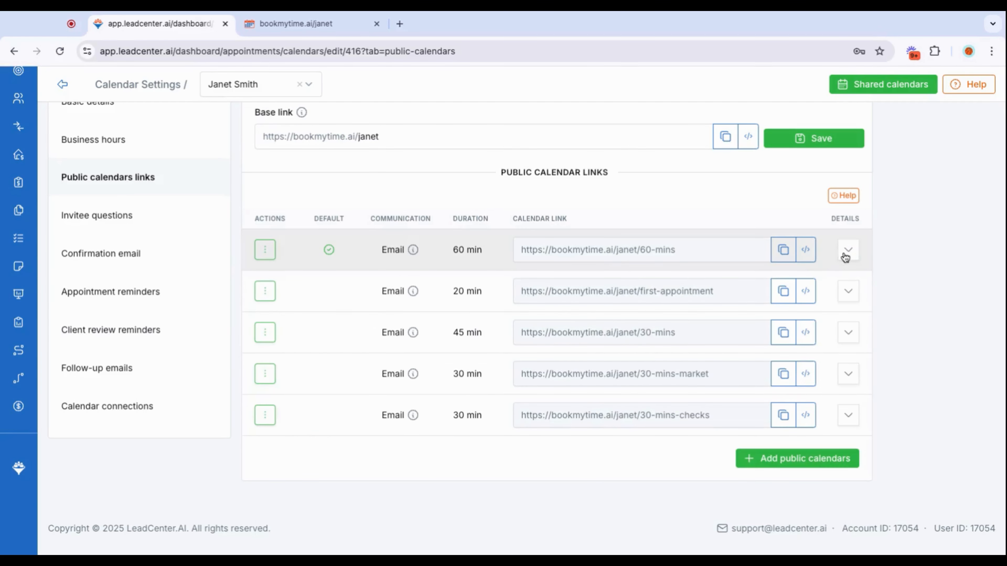
click(267, 252)
click(306, 206)
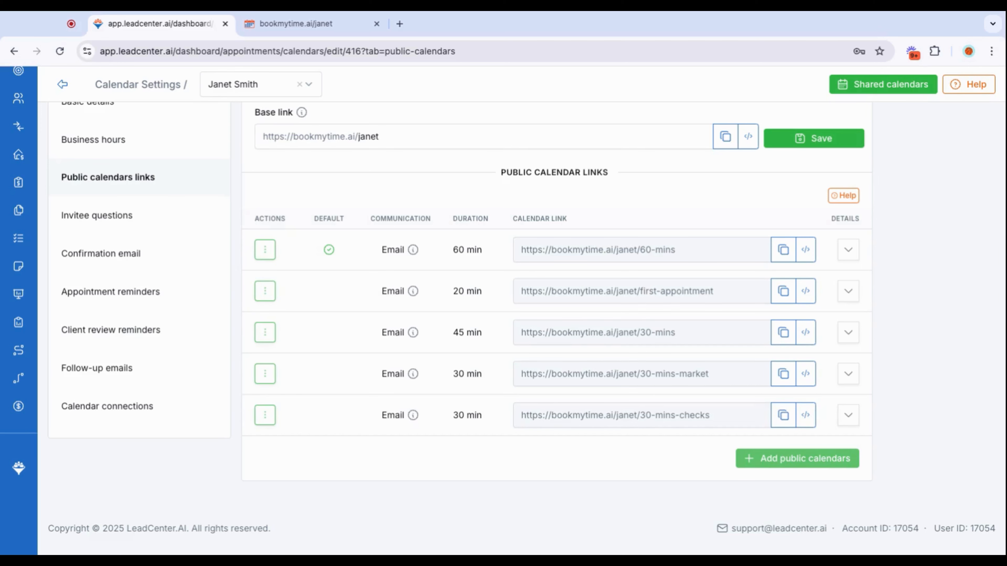
Start a new public calendar link titled "Client Annual Review" with a duration of 60 minutes.
click(797, 459)
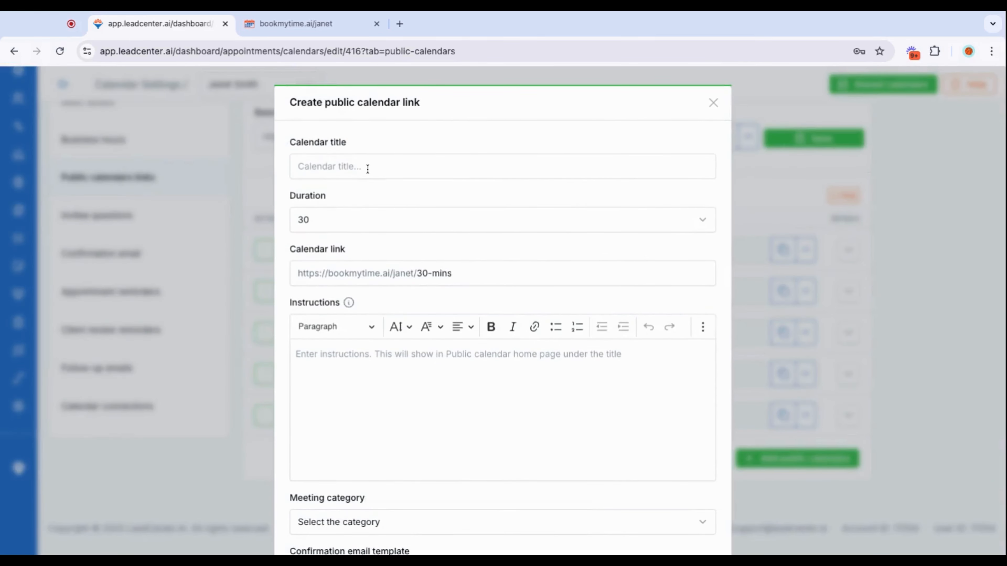
click(368, 169)
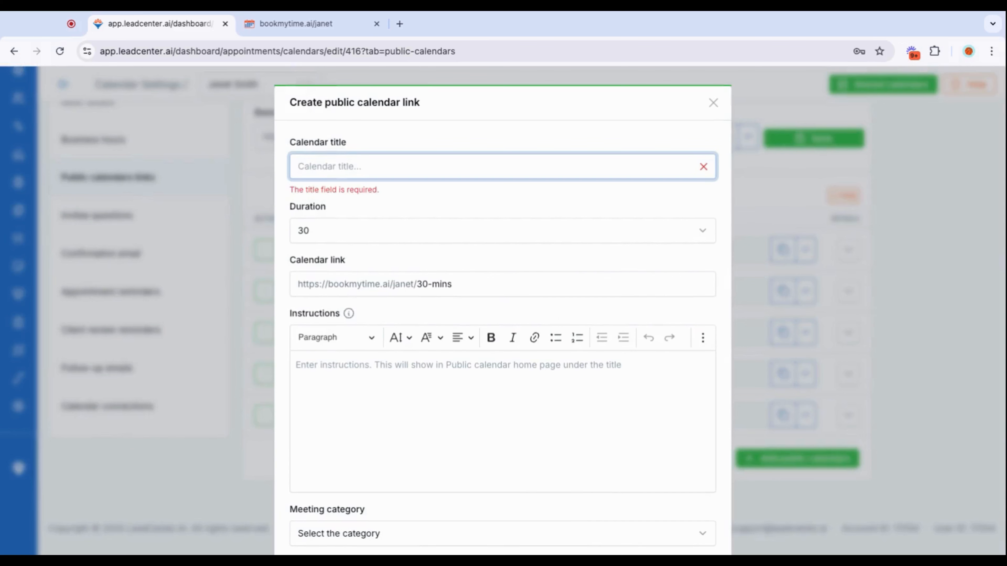
text(Client Annual Review)
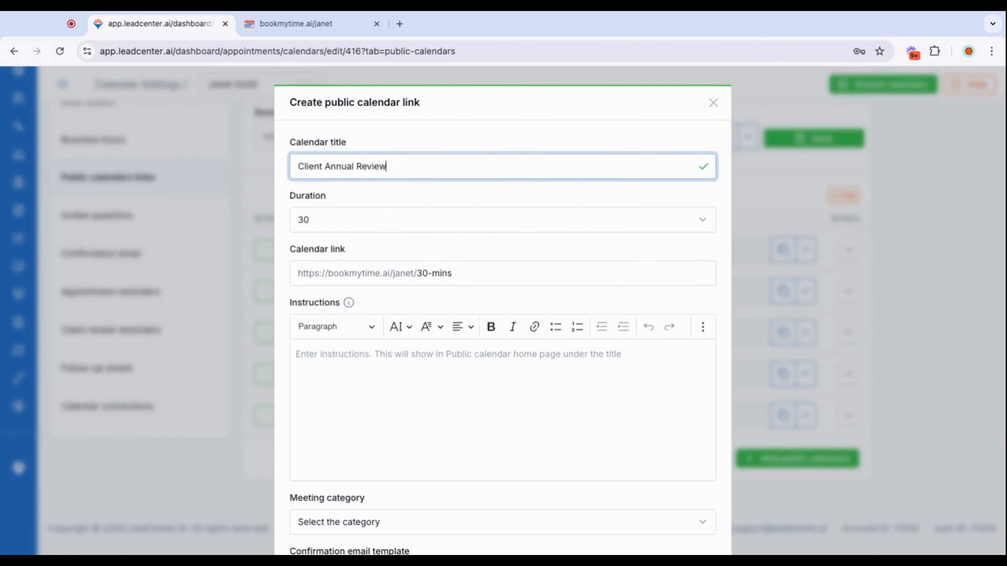
click(358, 219)
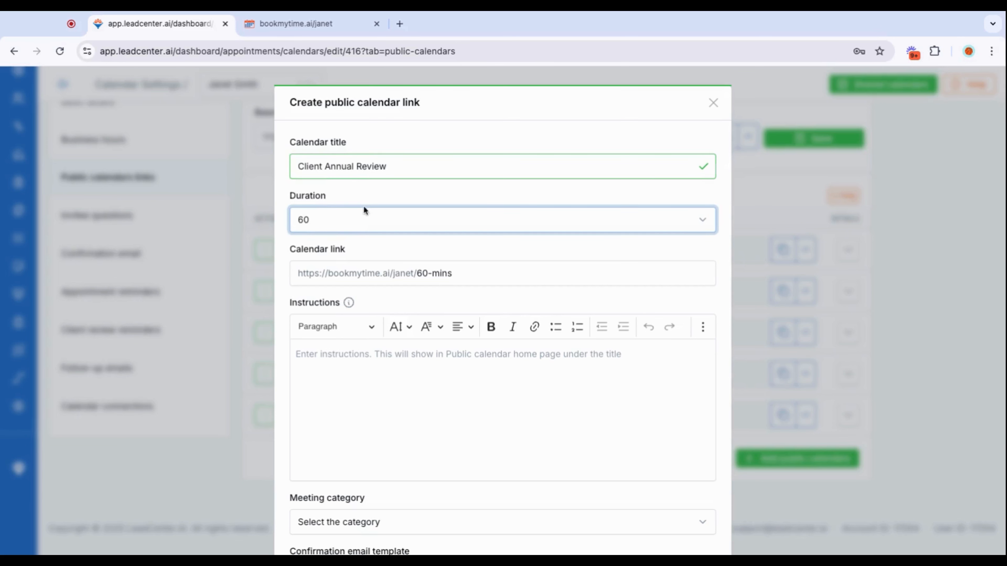
Set the ending of the new calendar's link to "client-annual-review-01".
triple_click(459, 275)
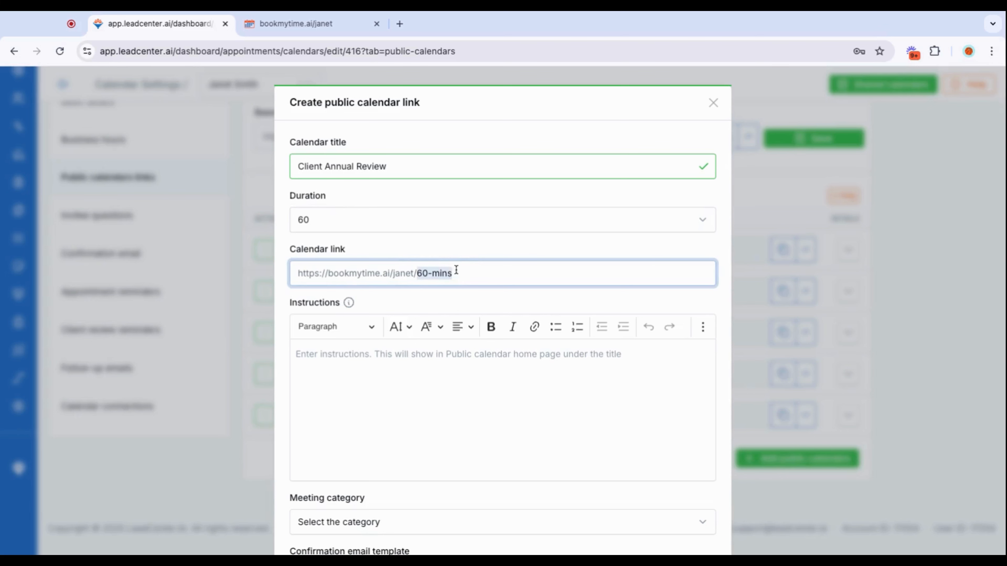
text(client-)
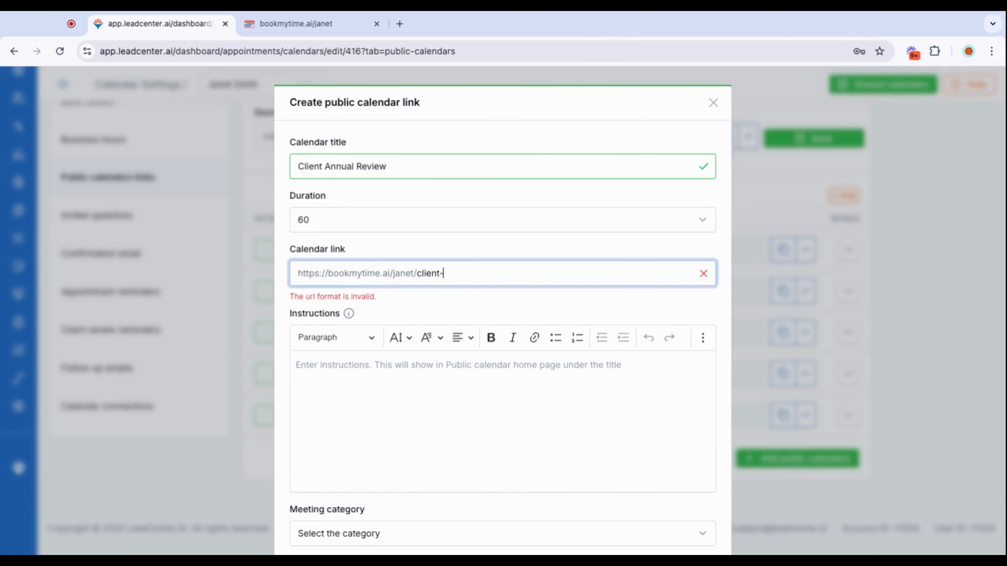
text(annual-rev)
key(BackSpace)
key(BackSpace)
key(BackSpace)
text(annual-re)
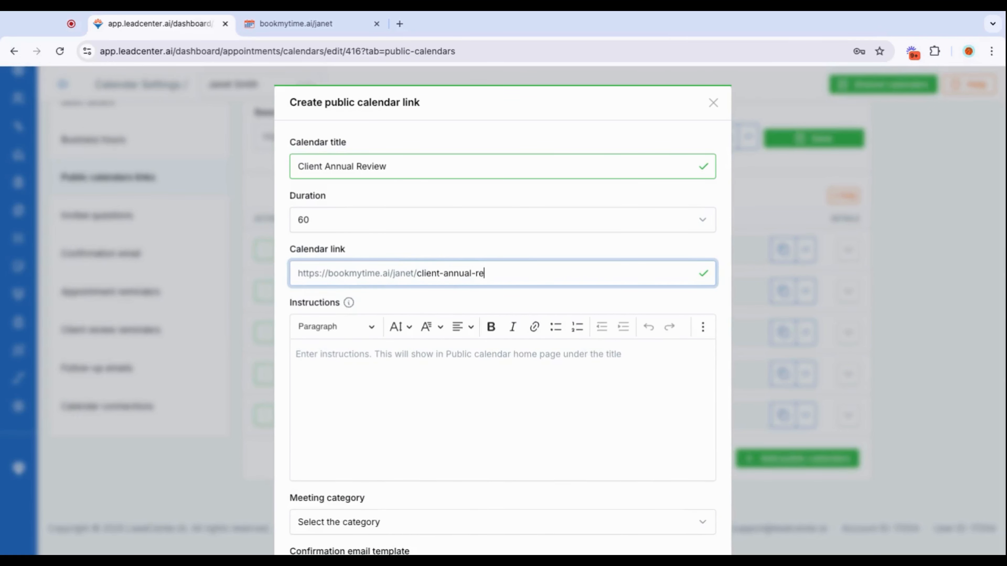
text(view-01)
Enter the instructions "Use this to book annual client reviews" for the new calendar link.
click(333, 356)
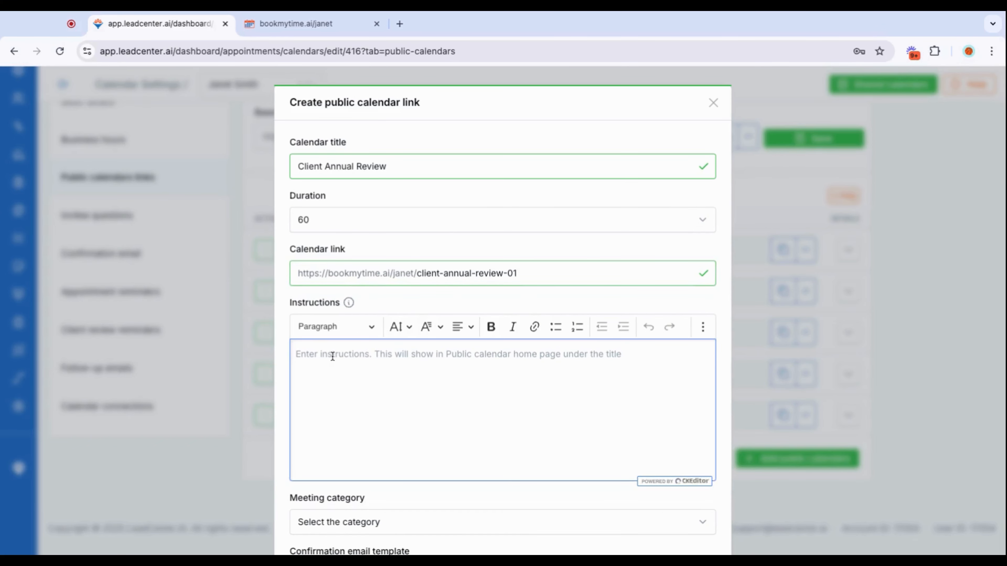
mouse_move(346, 306)
text(Us)
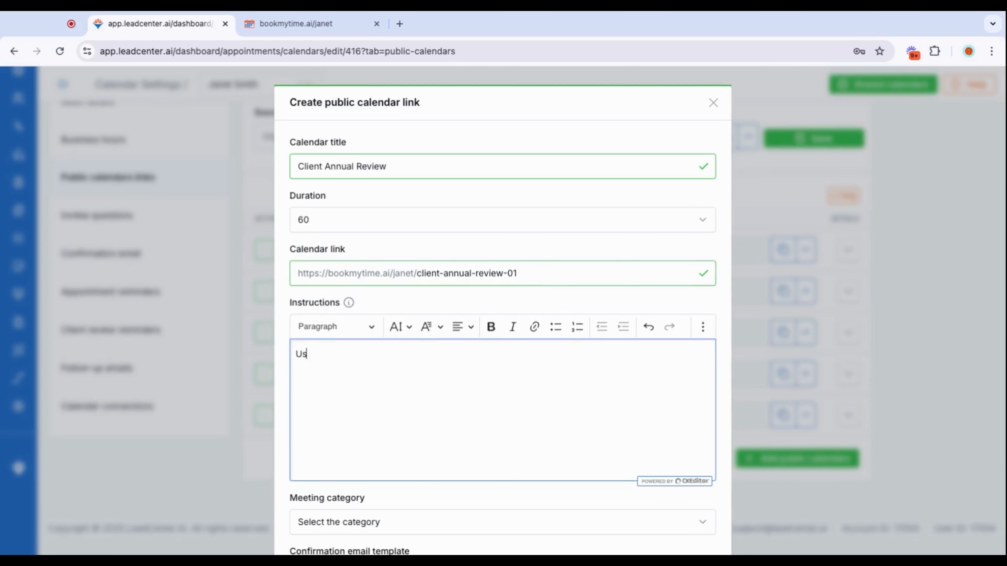
text(e this to book annual client revie)
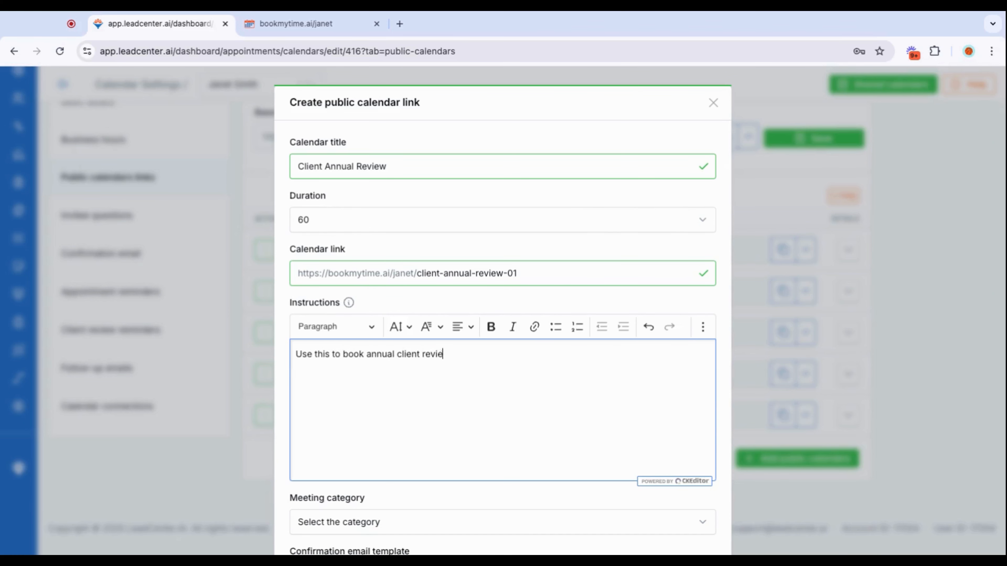
text(ws)
Set the meeting category to Review and check the Redtail meeting type, leaving it as Appointment.
scroll(412, 490, down, 2)
scroll(412, 489, down, 2)
click(421, 394)
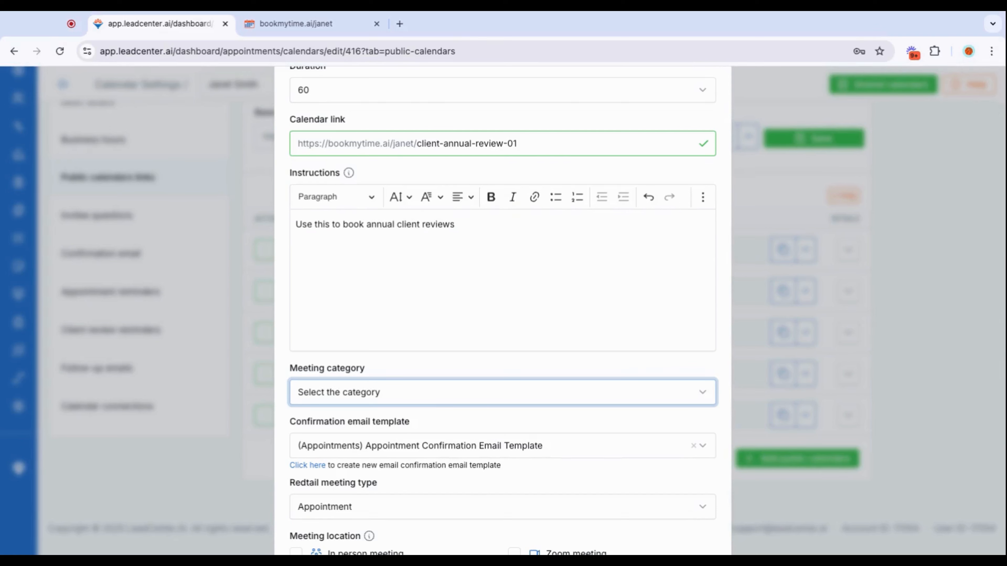
click(438, 432)
scroll(468, 408, down, 2)
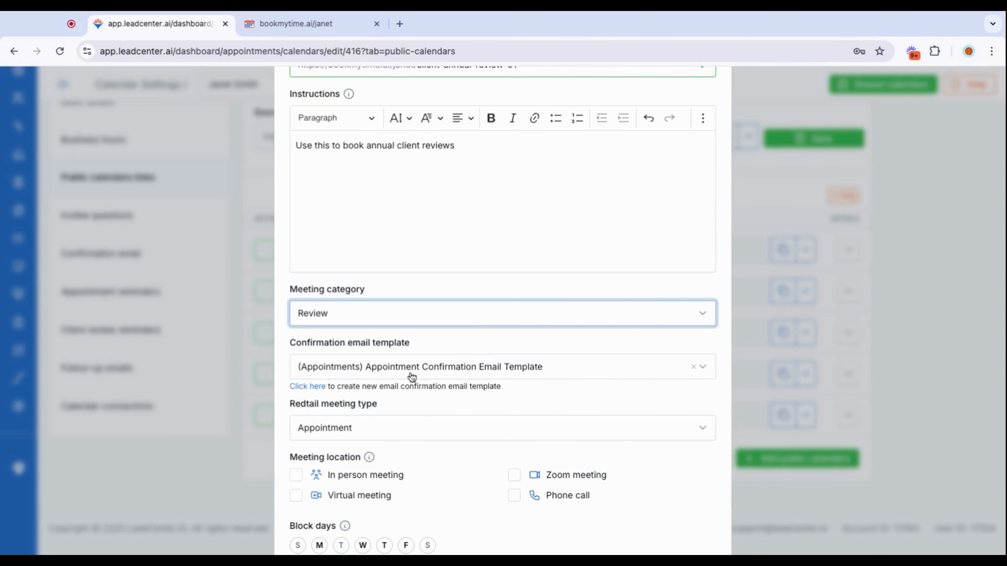
scroll(494, 391, down, 3)
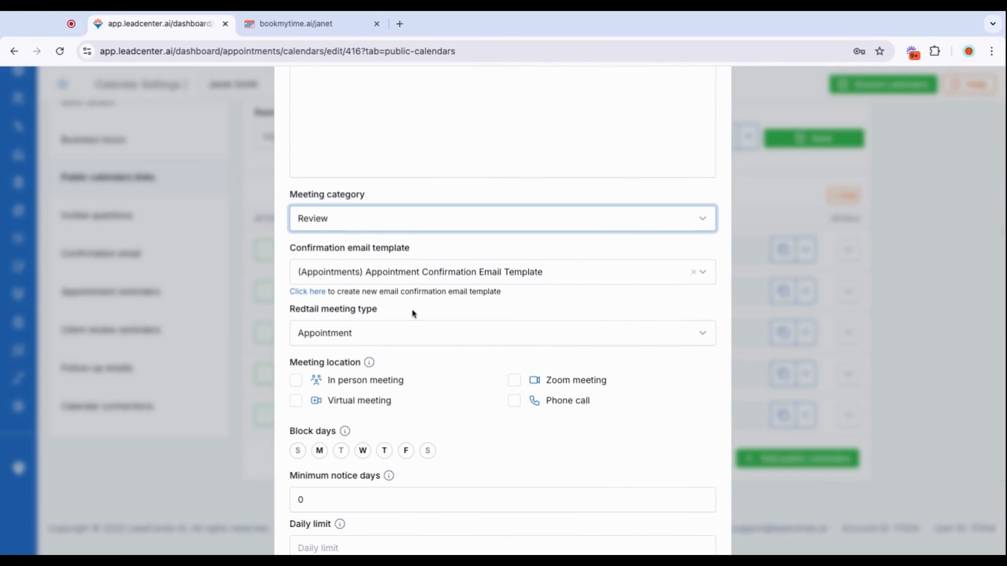
click(400, 333)
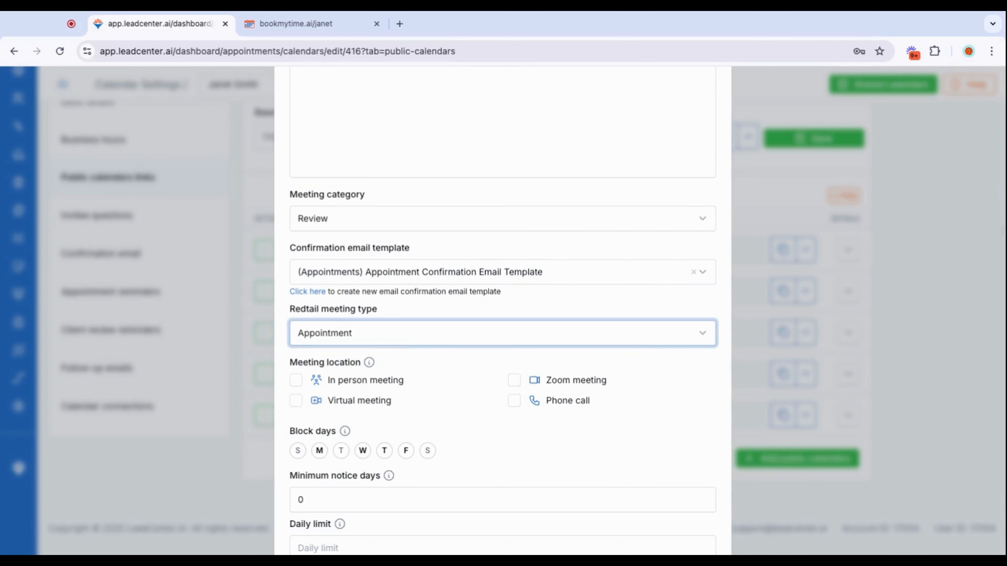
Enable Zoom meeting and In person meeting as the meeting locations.
scroll(455, 376, down, 1)
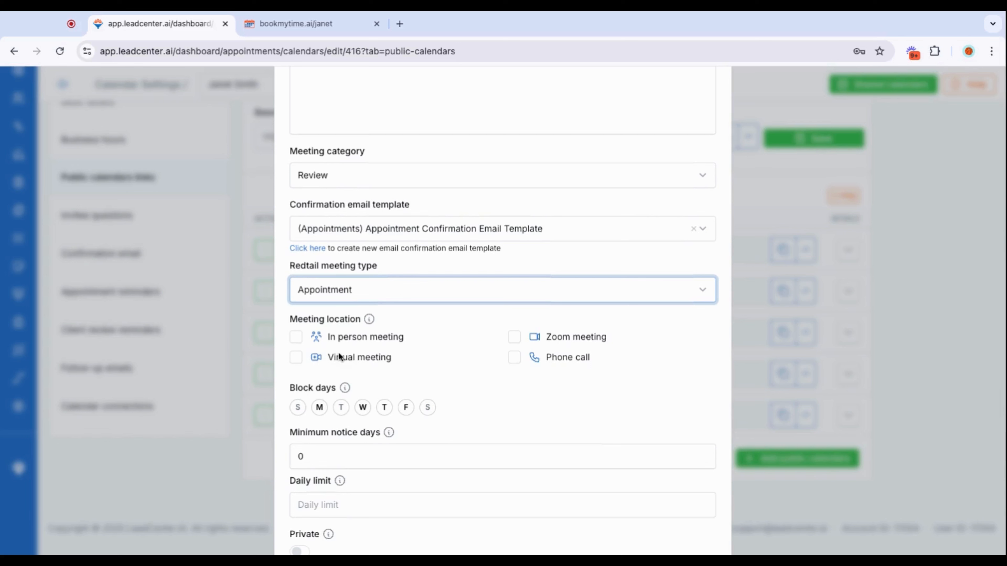
click(512, 337)
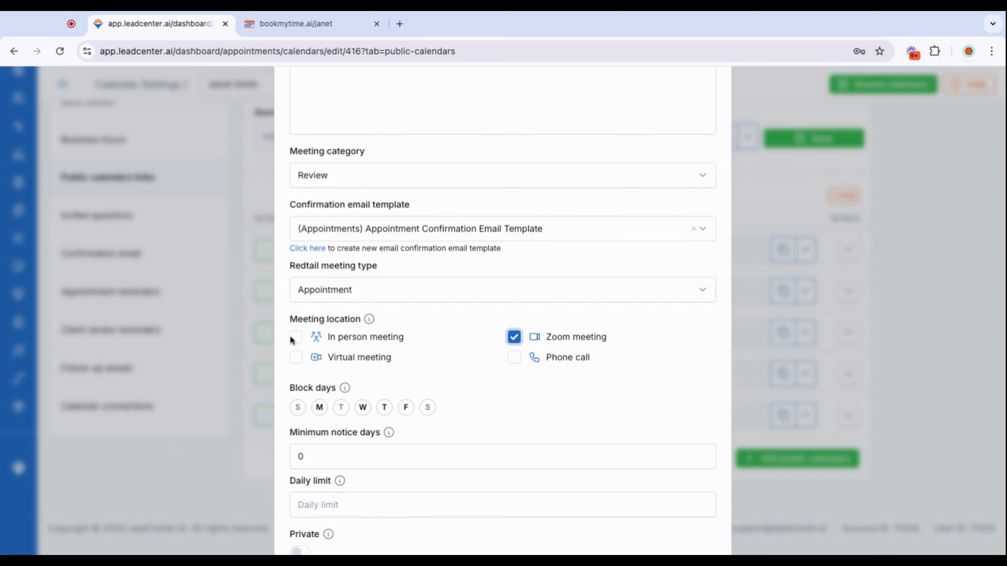
click(296, 338)
Block Fridays from being booked through the new calendar link.
scroll(480, 366, down, 2)
mouse_move(385, 364)
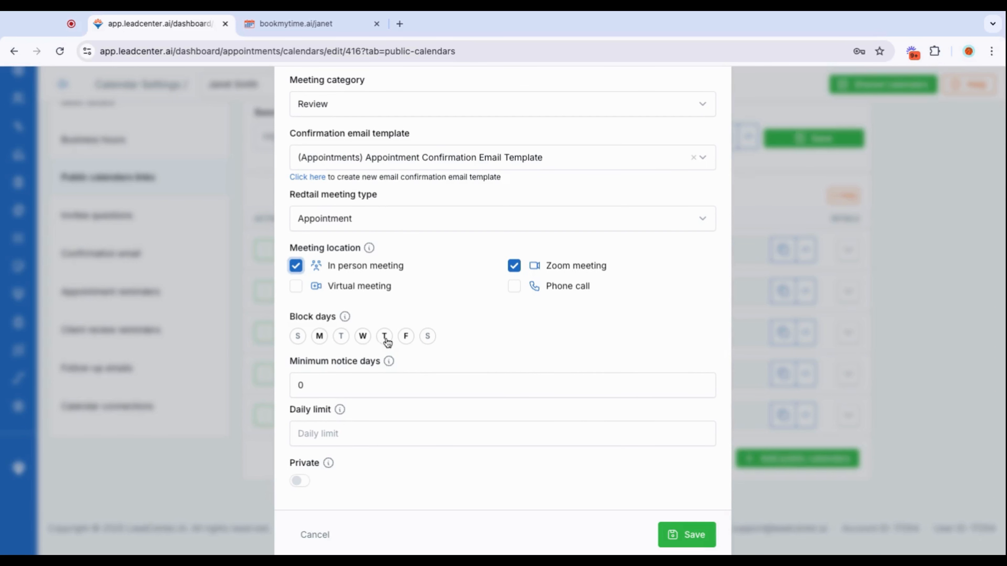
click(406, 340)
mouse_move(343, 320)
Set the minimum notice days to 1 and the daily limit to 2, and save the new calendar link.
double_click(301, 386)
text(1)
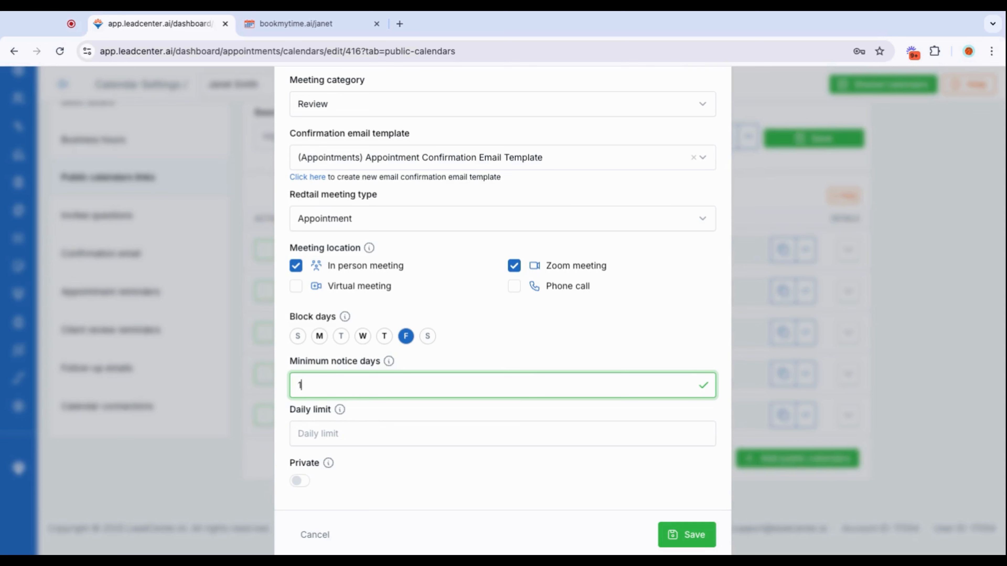
click(298, 433)
text(2)
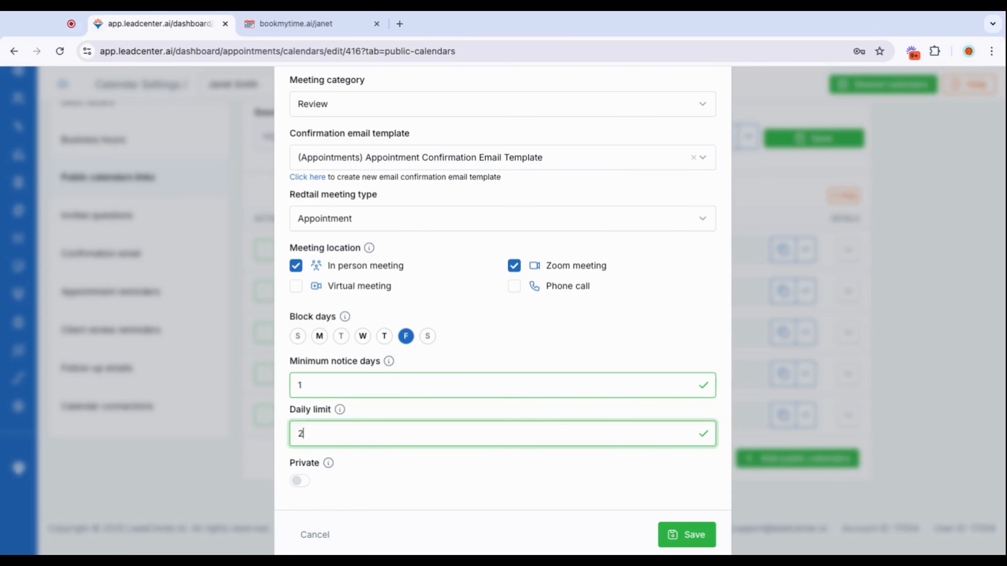
scroll(390, 466, down, 1)
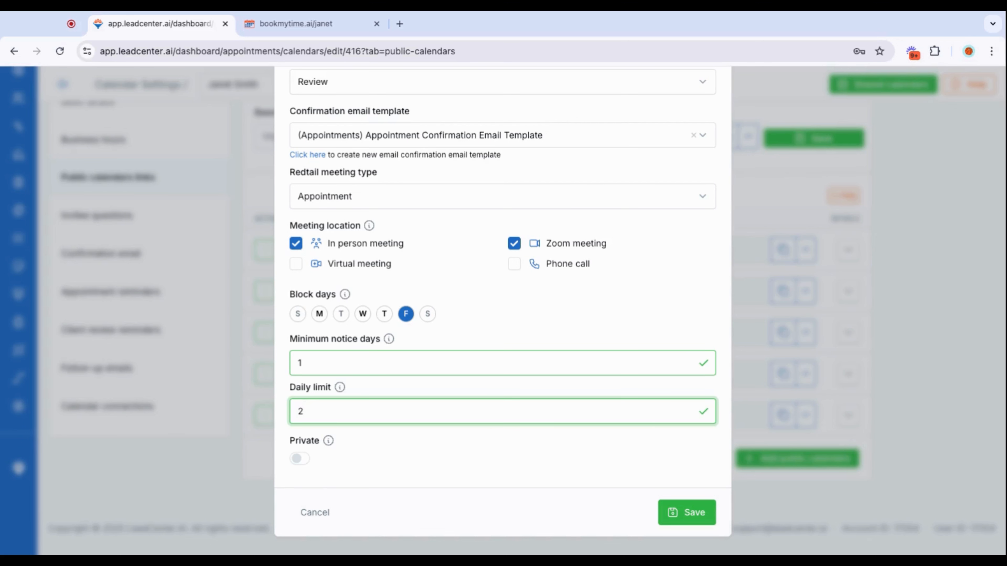
click(680, 513)
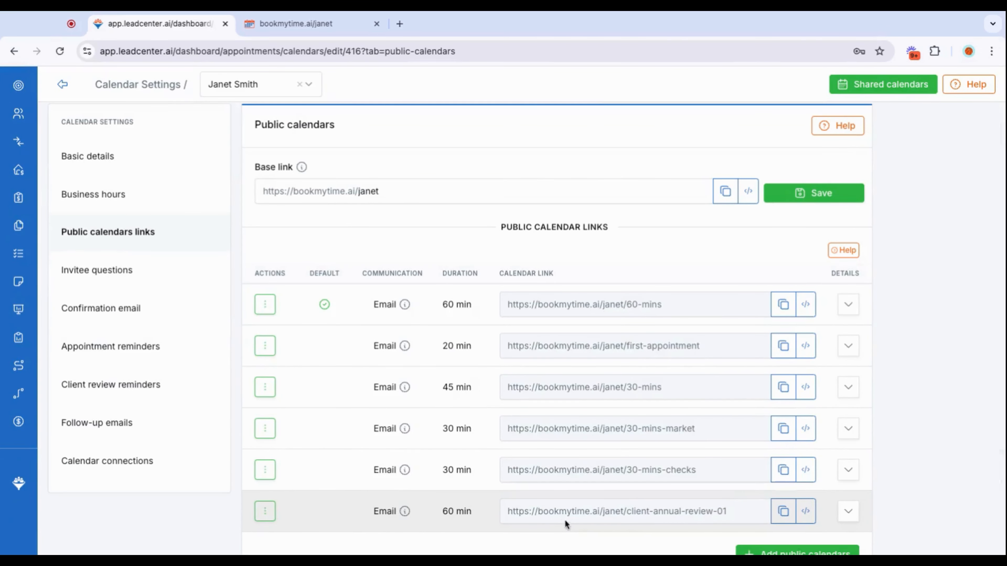
Switch to the bookmytime.ai public scheduling page, reload it and look for the Client Annual Review entry.
click(317, 28)
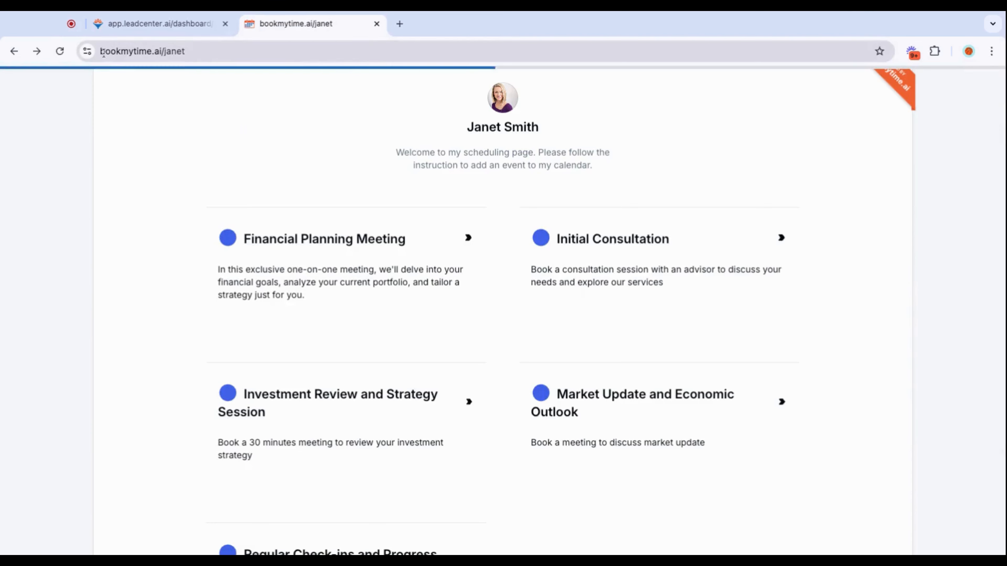
click(60, 52)
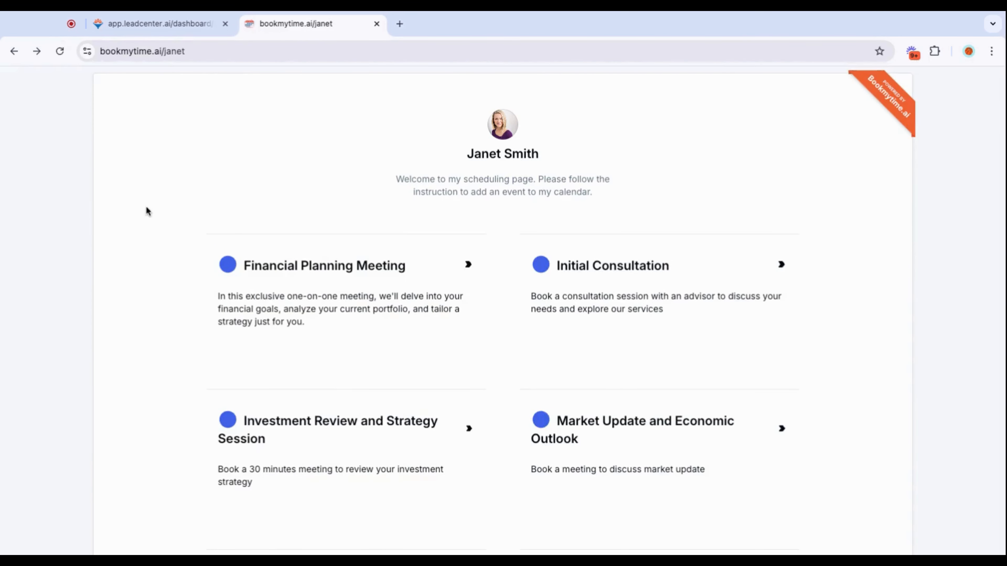
scroll(453, 341, down, 5)
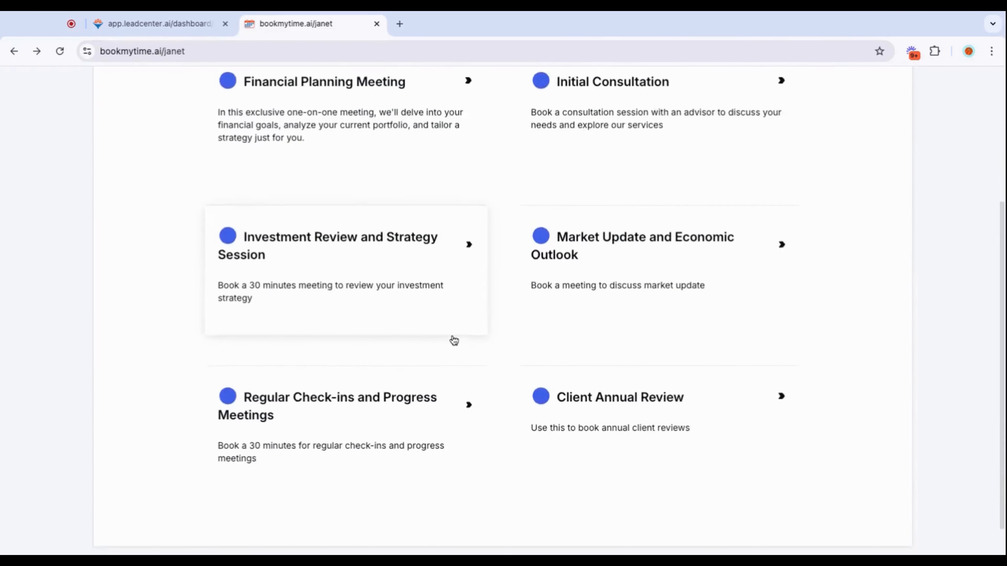
scroll(454, 341, down, 1)
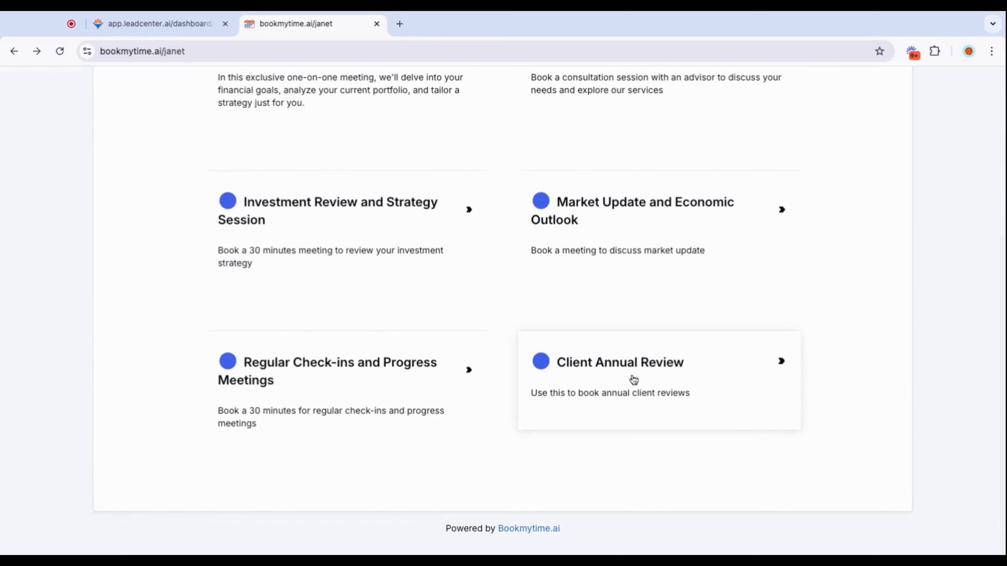
Open the Client Annual Review booking calendar and view the time slots for January 23, 2025.
click(628, 379)
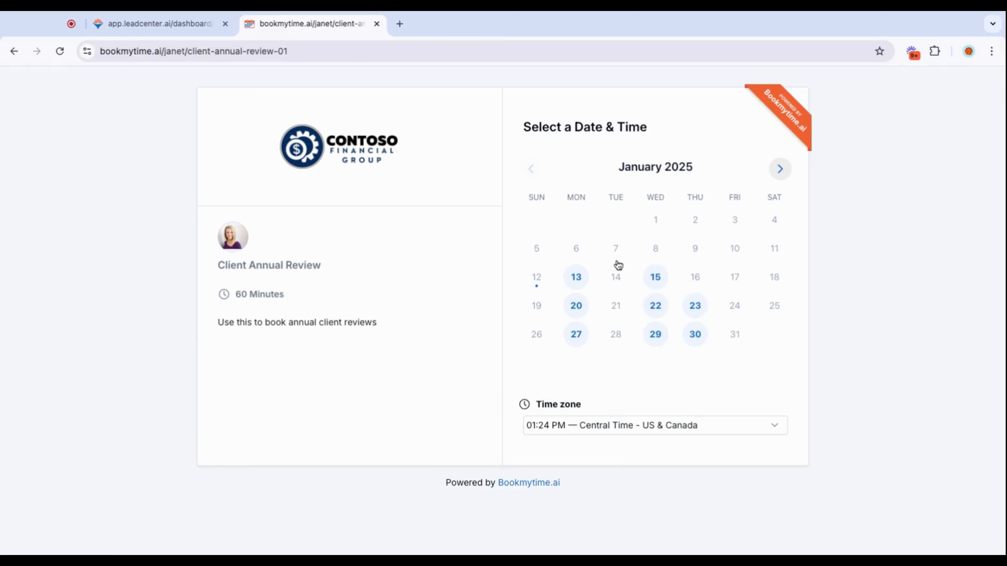
click(695, 311)
scroll(766, 320, down, 2)
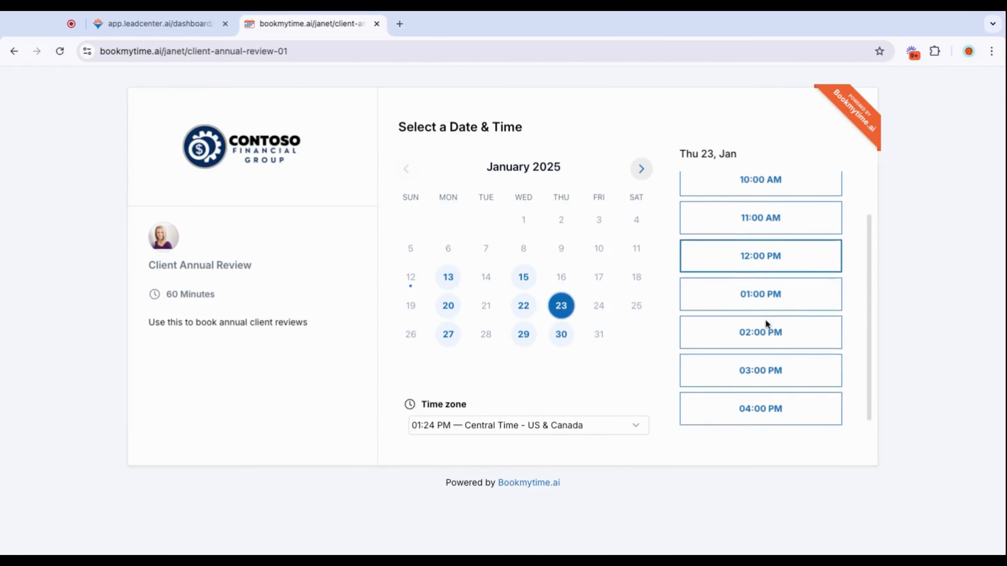
Choose the 09:00 AM slot on January 23, continue to the contact information form and review its fields and meeting location.
scroll(766, 320, up, 2)
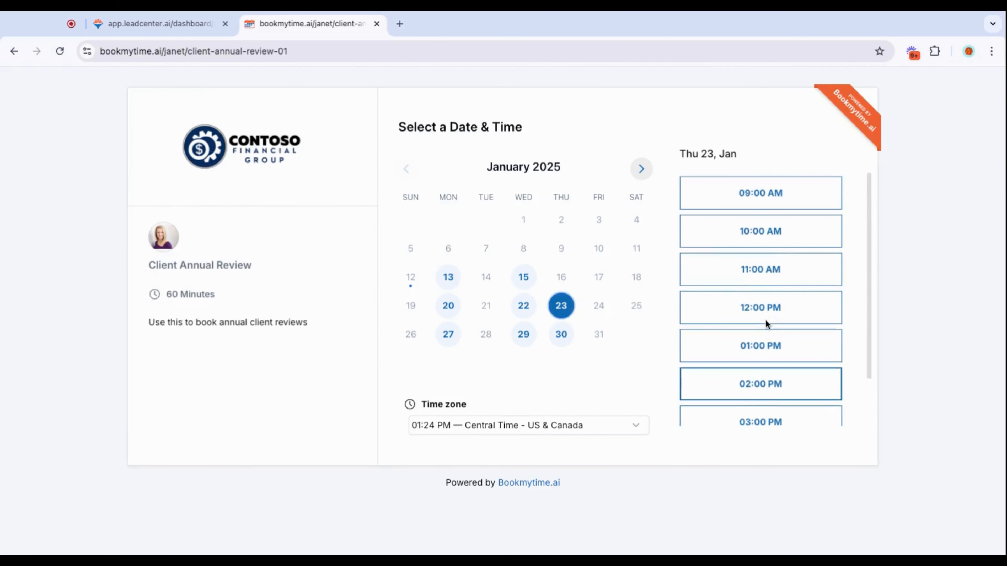
click(791, 198)
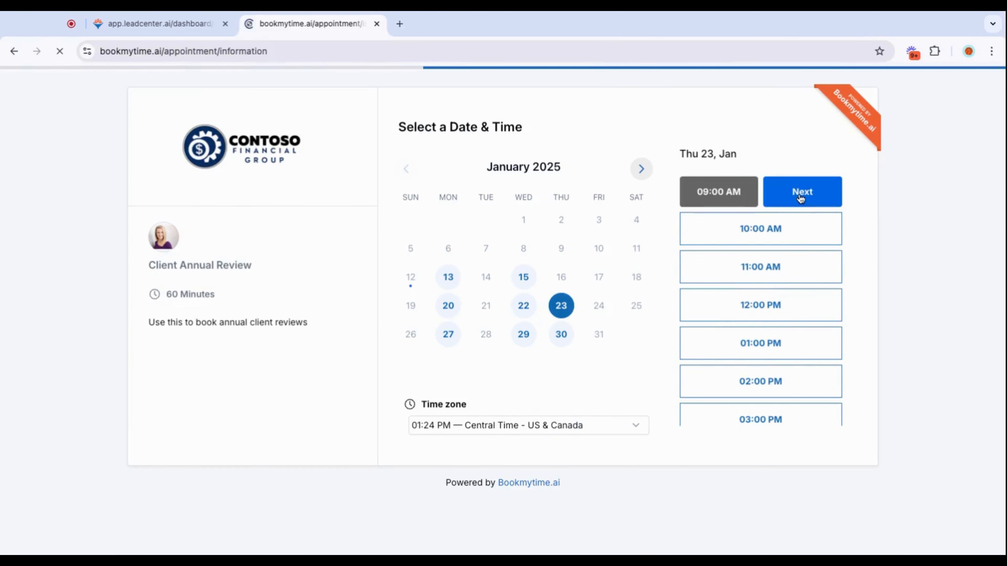
scroll(747, 332, down, 4)
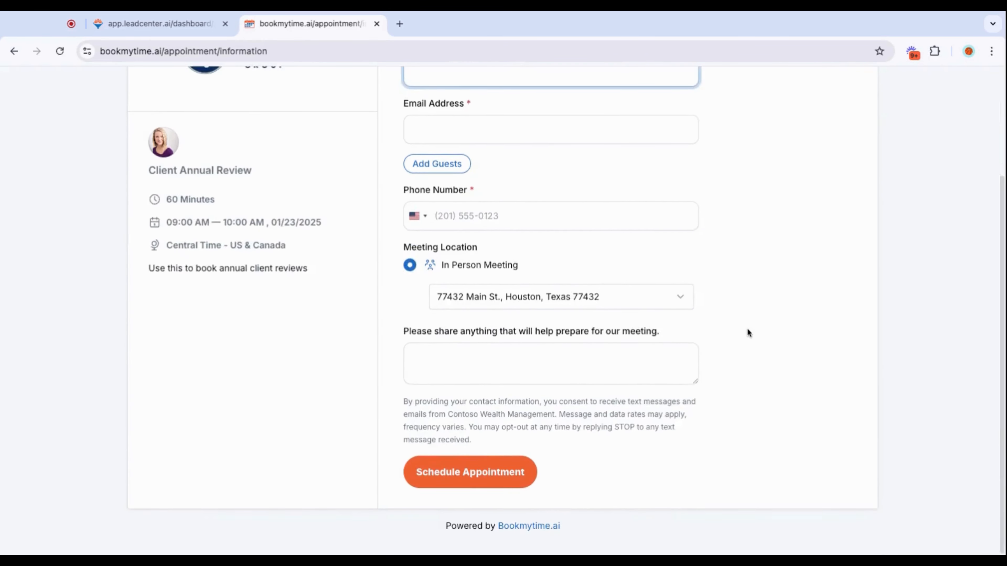
scroll(747, 333, up, 4)
scroll(795, 360, down, 3)
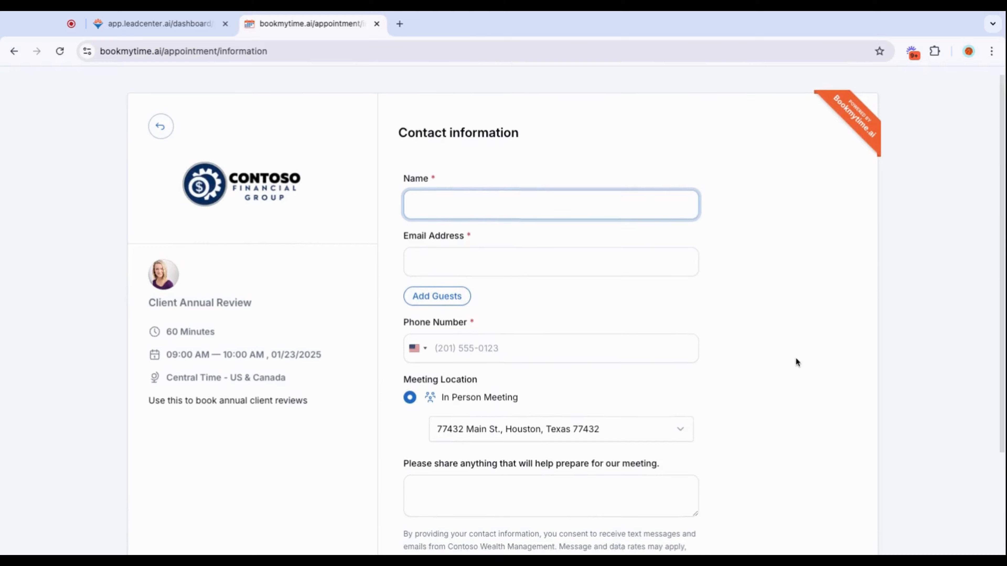
scroll(796, 359, up, 3)
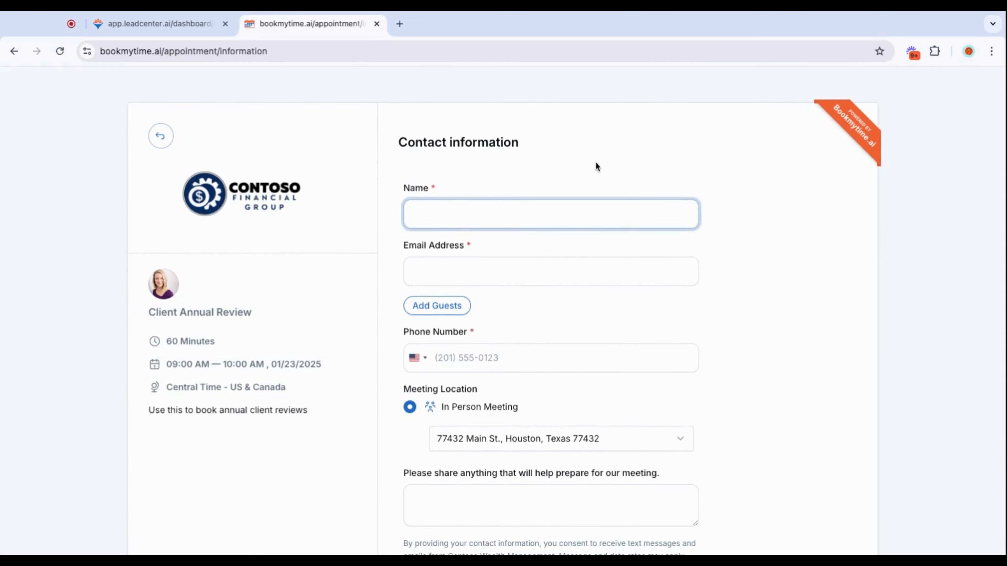
scroll(760, 352, down, 3)
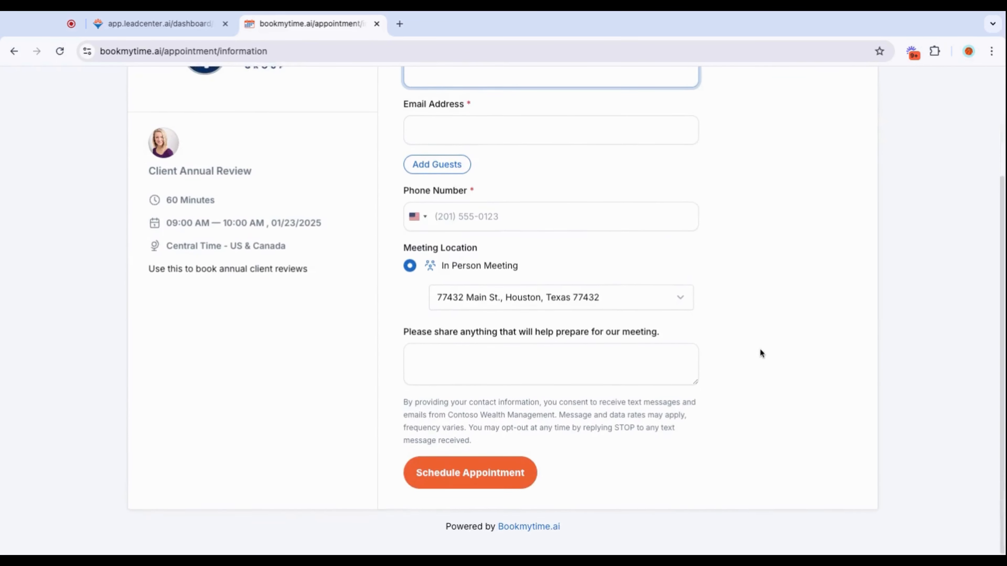